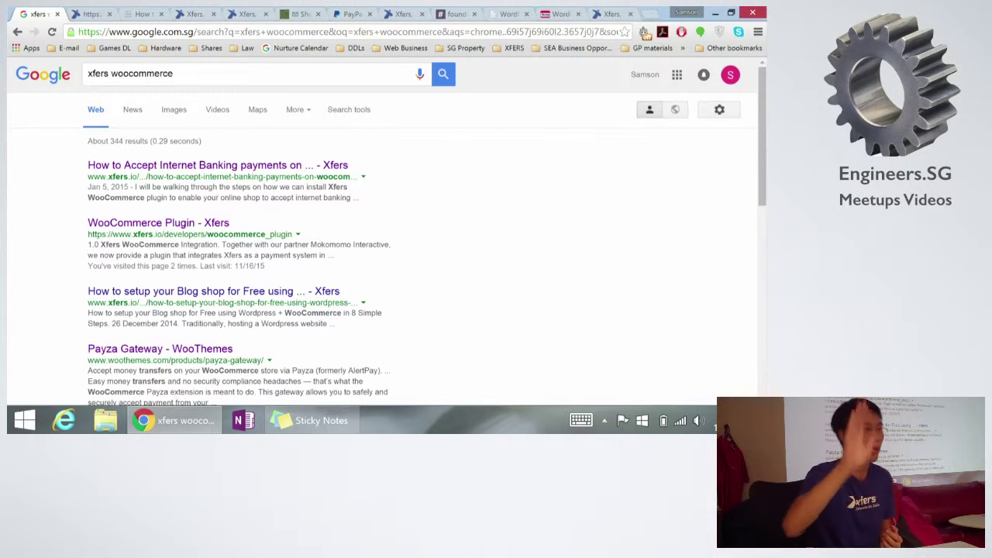
Step: Go from the Xfers homepage tab to PayPal's fees page showing 3.9% + $0.50 SGD per sale
key("ctrl+9")
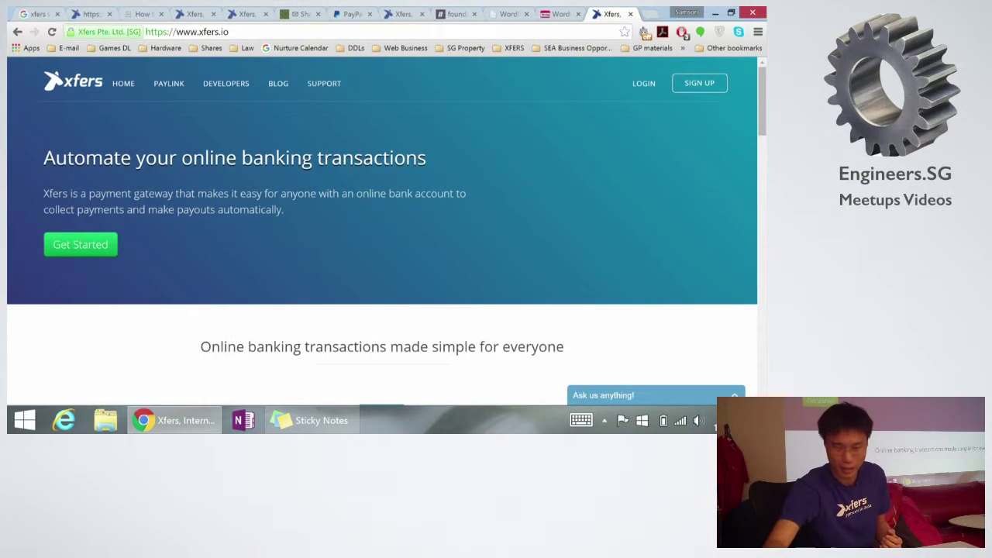
left_click(353, 14)
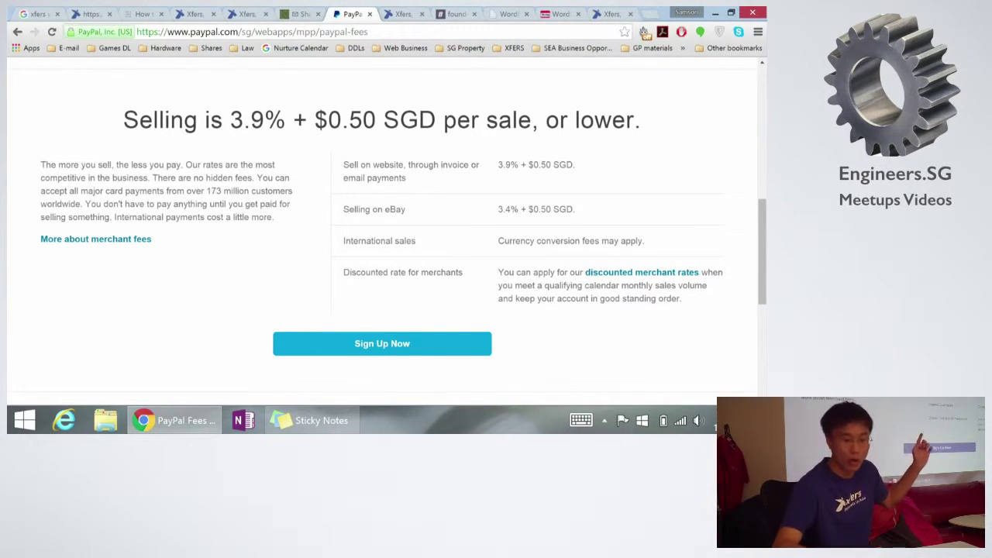
Step: Bookmark the Xfers Payment Links page
key("ctrl+shift+Tab")
key("ctrl+shift+Tab")
key("ctrl+shift+Tab")
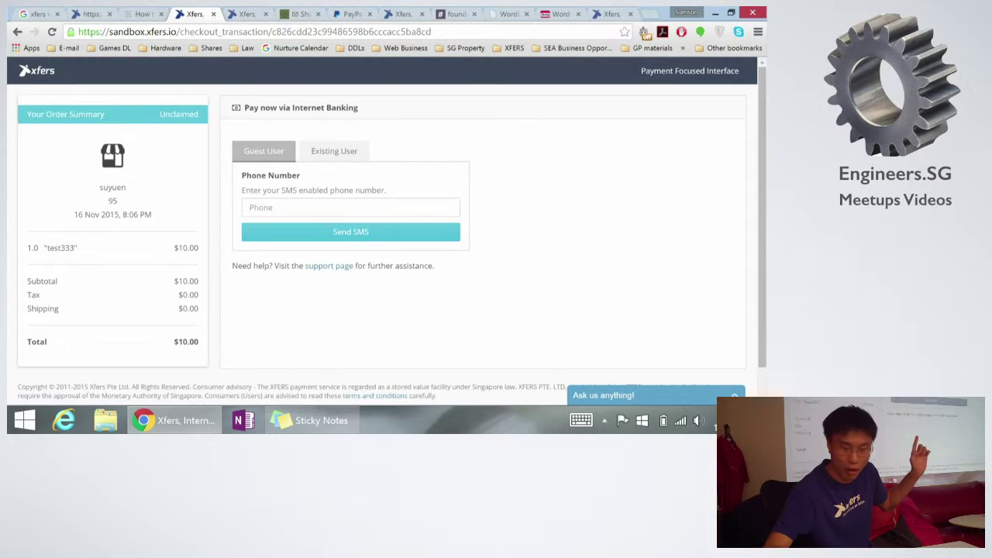
key("ctrl+Tab")
key("ctrl+Tab")
key("ctrl+Tab")
key("ctrl+Tab")
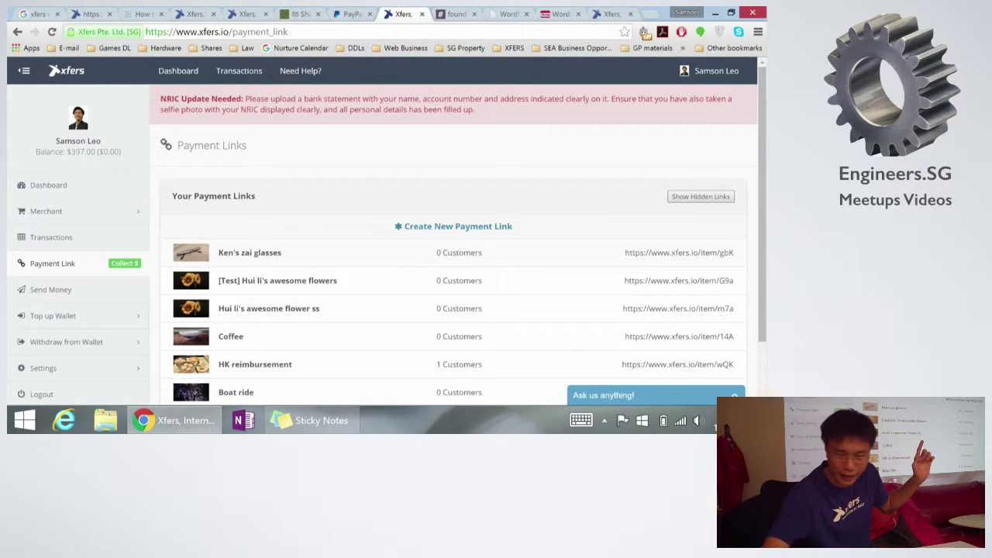
key("ctrl+d")
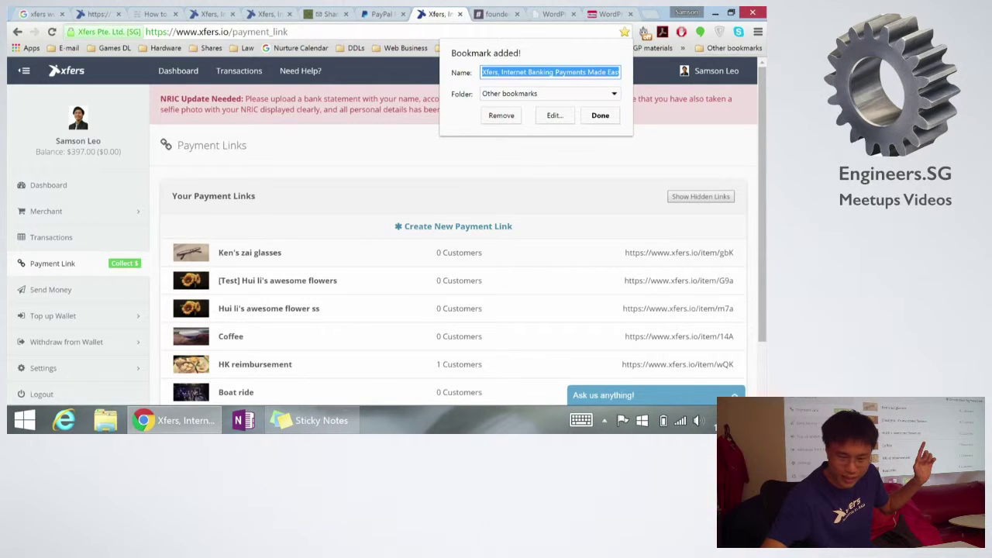
key("ctrl+t")
type("x")
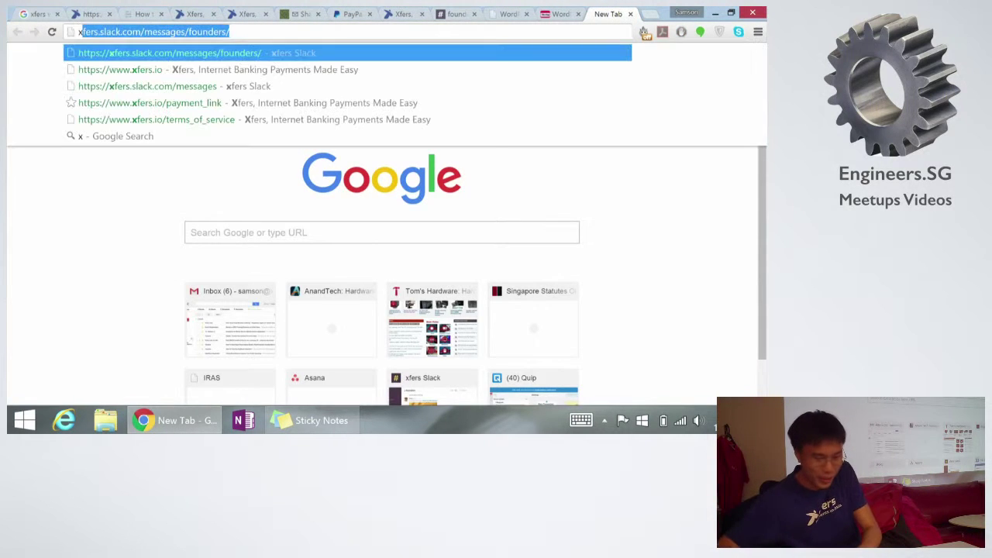
type("f")
key("Down")
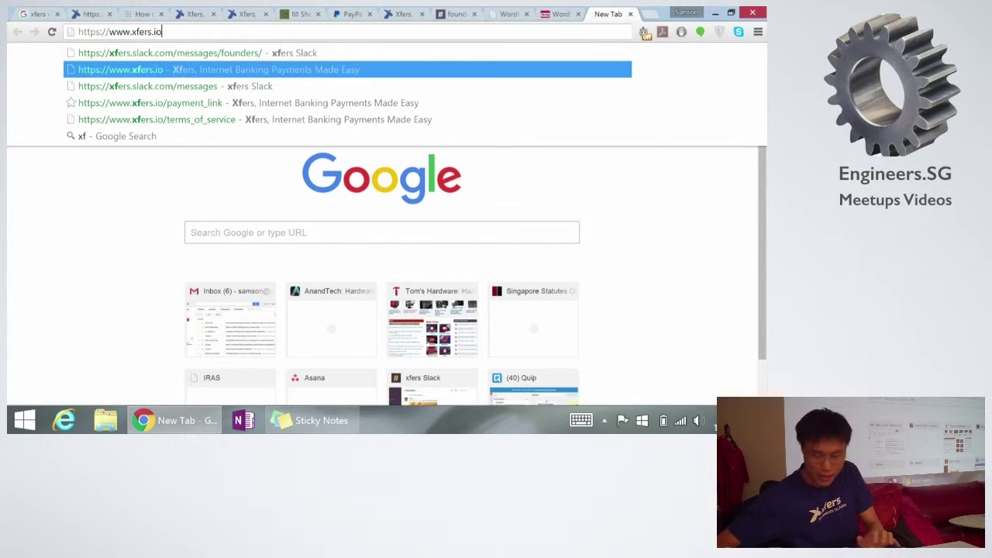
key("Return")
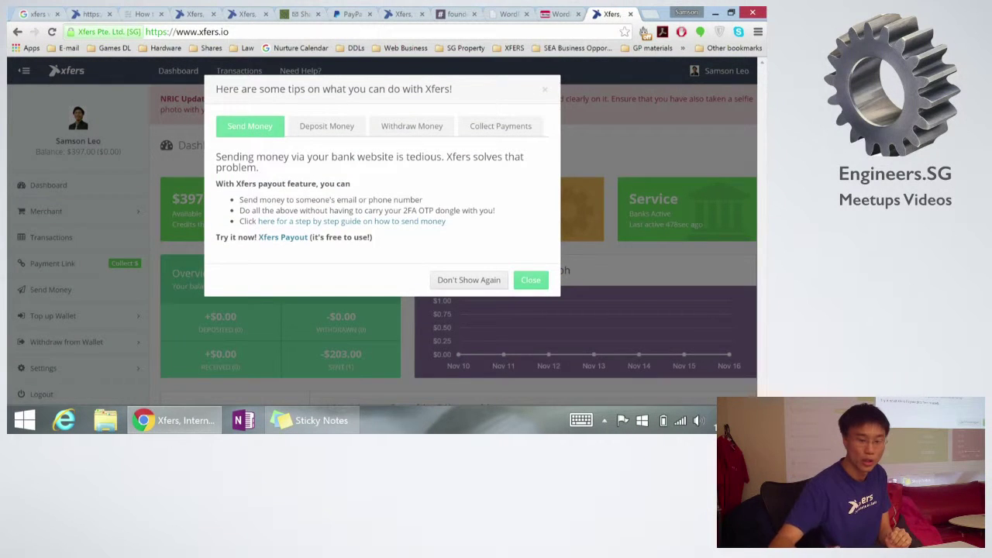
Step: Load xfers.io in a new incognito window and scroll down to the homepage footer
key("ctrl+shift+n")
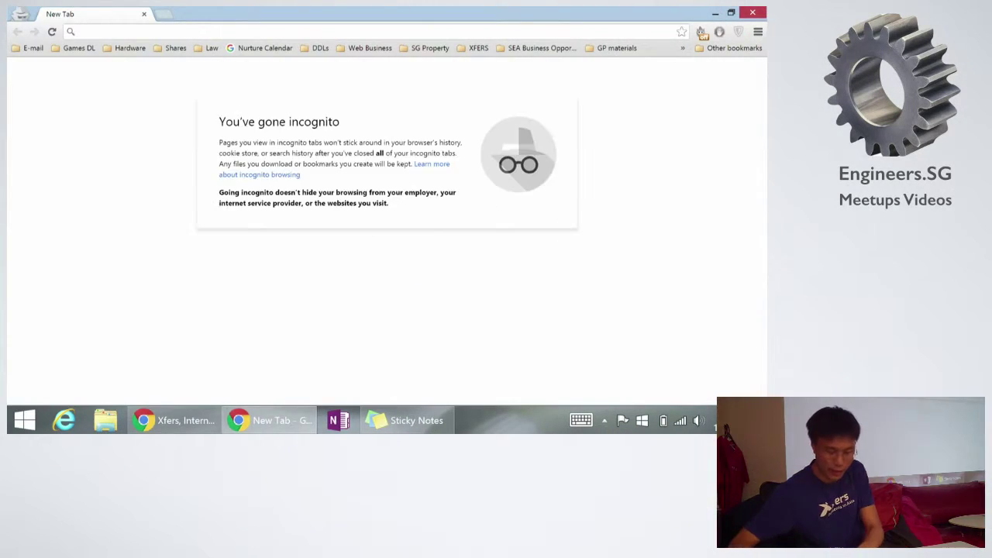
type("xfer")
key("Down")
key("Return")
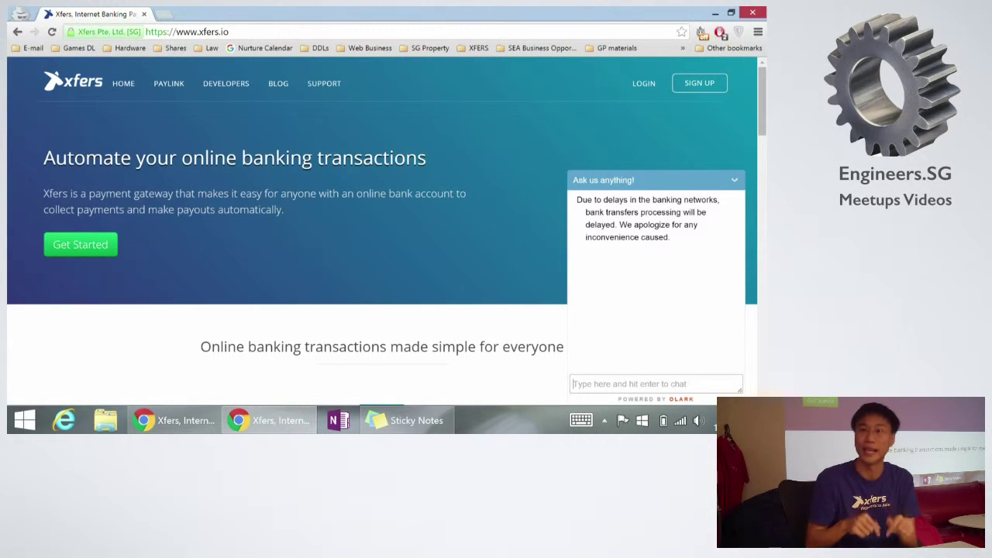
scroll(379, 232, "down", 10)
scroll(380, 233, "down", 5)
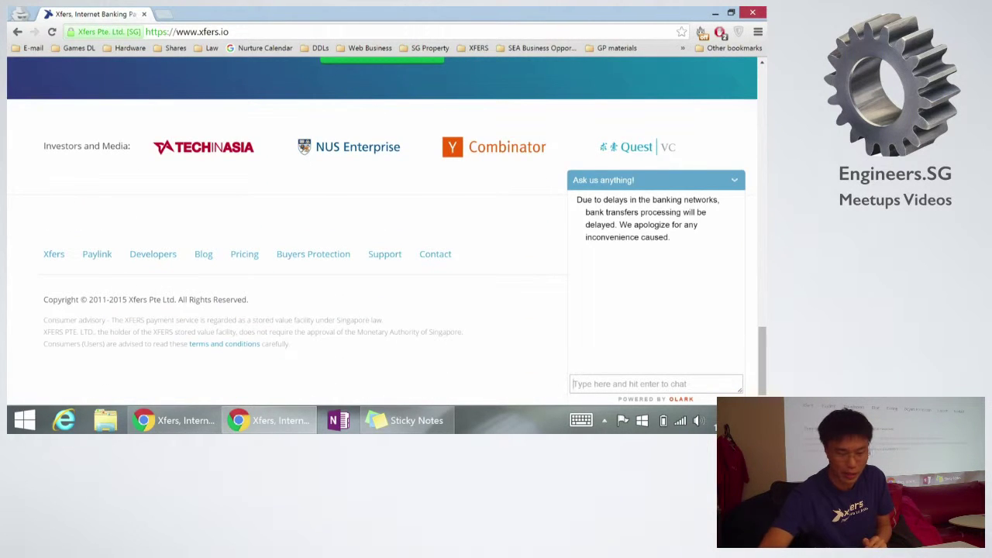
Step: Open the footer's Pricing page showing 89¢ per transaction with no hidden fees
left_click(244, 254)
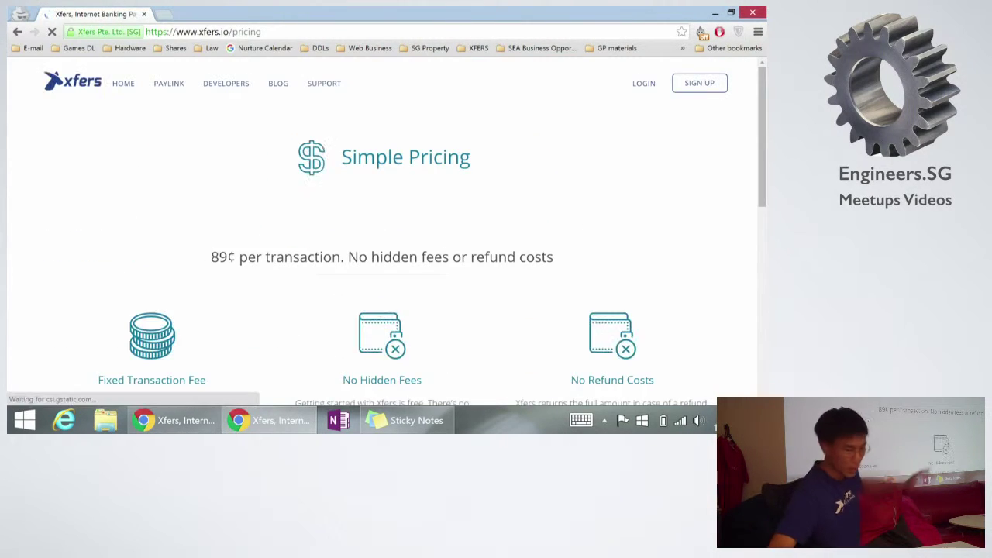
scroll(379, 232, "down", 4)
scroll(380, 232, "up", 2)
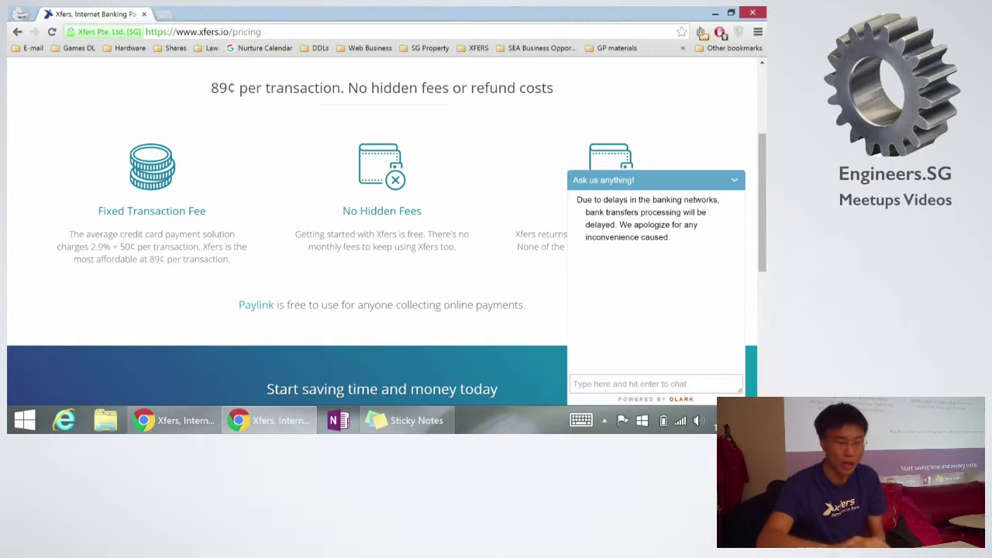
Step: Return to the main window, glance at the WooCommerce Plugin tab, then revisit the 'xfers woocommerce' Google results
key("alt+Tab")
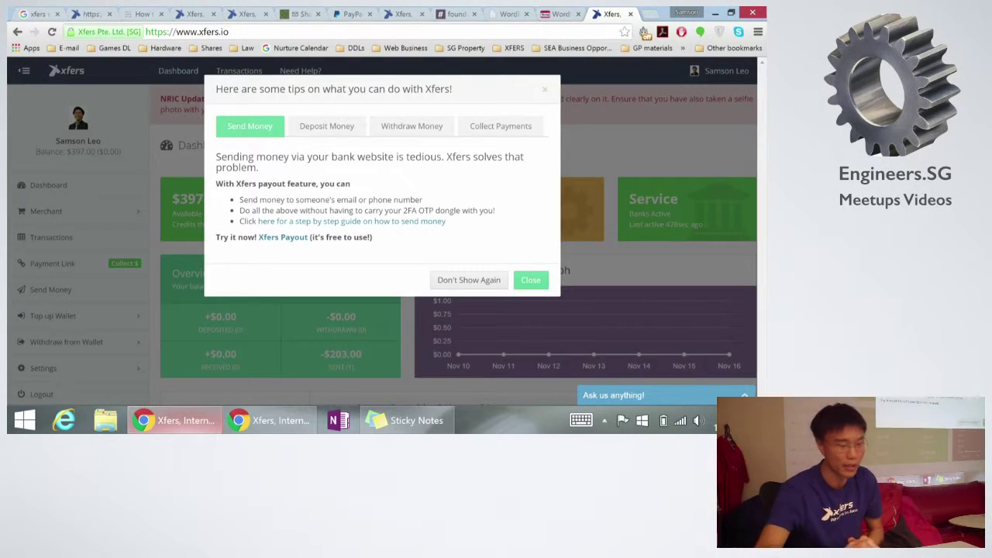
key("ctrl+2")
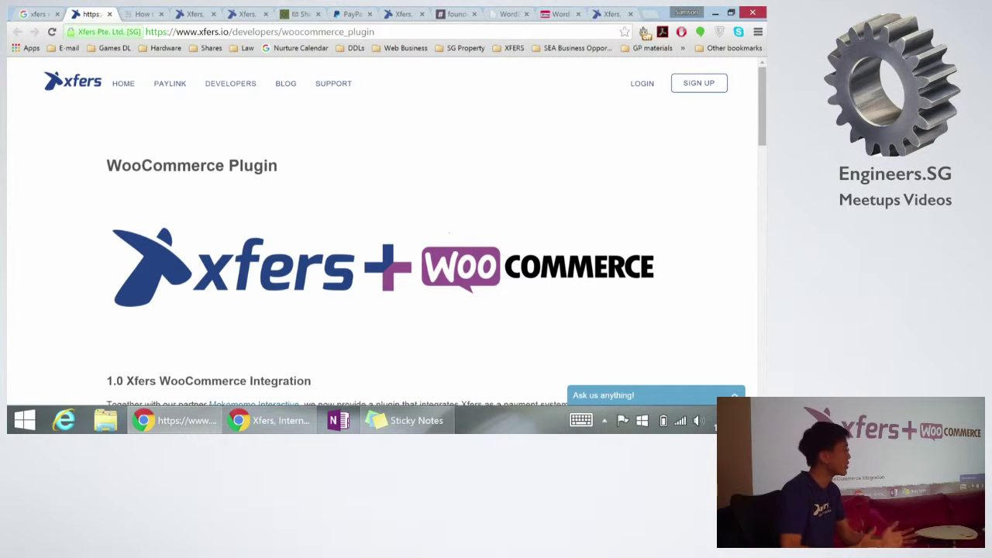
scroll(380, 232, "down", 1)
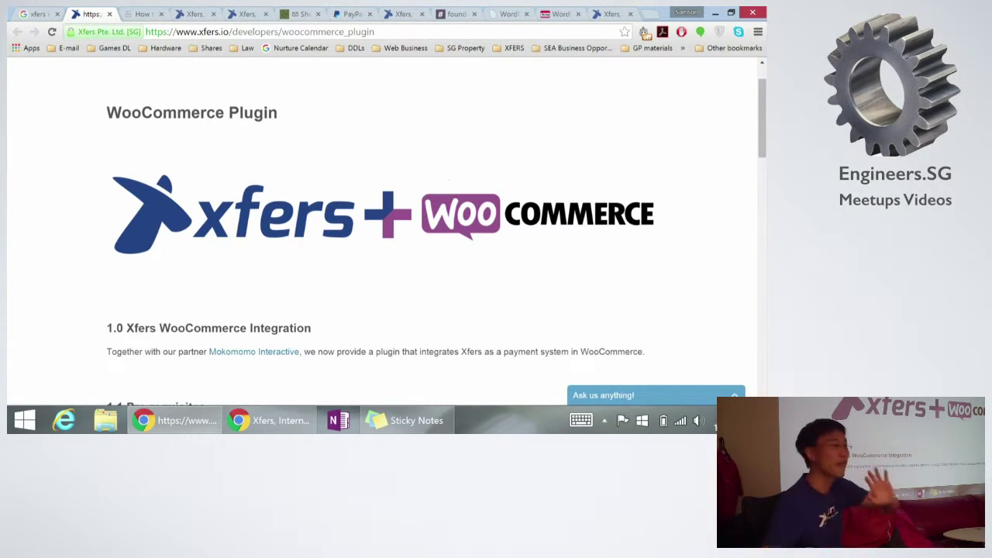
left_click(38, 14)
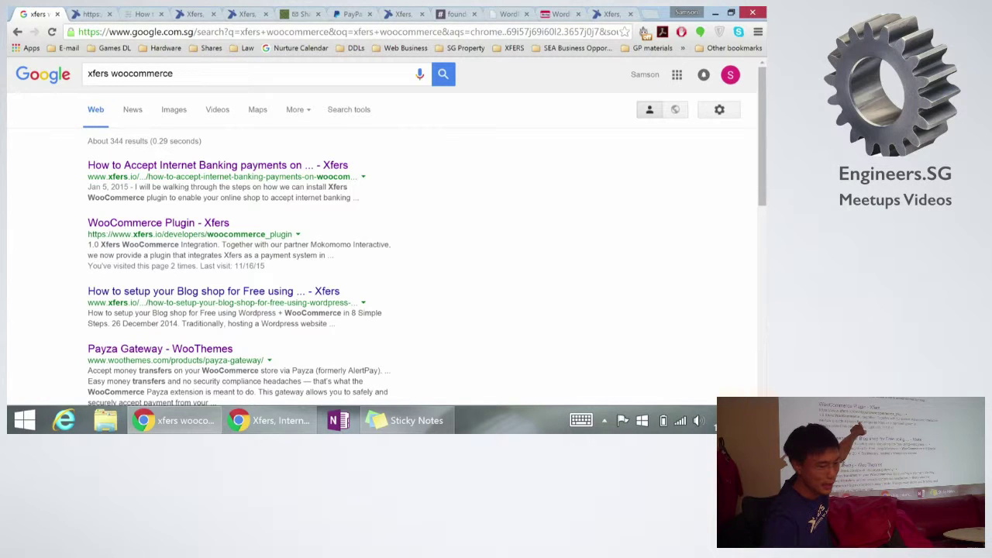
Step: Open the 'WooCommerce Plugin - Xfers' result and read down to section 1.4 Live Demo
left_click(158, 222)
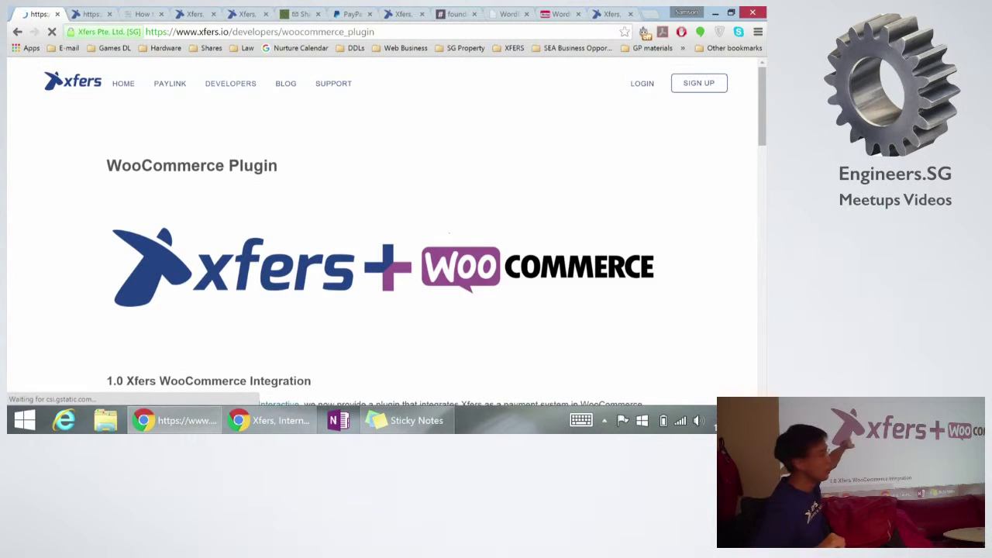
scroll(380, 233, "down", 1)
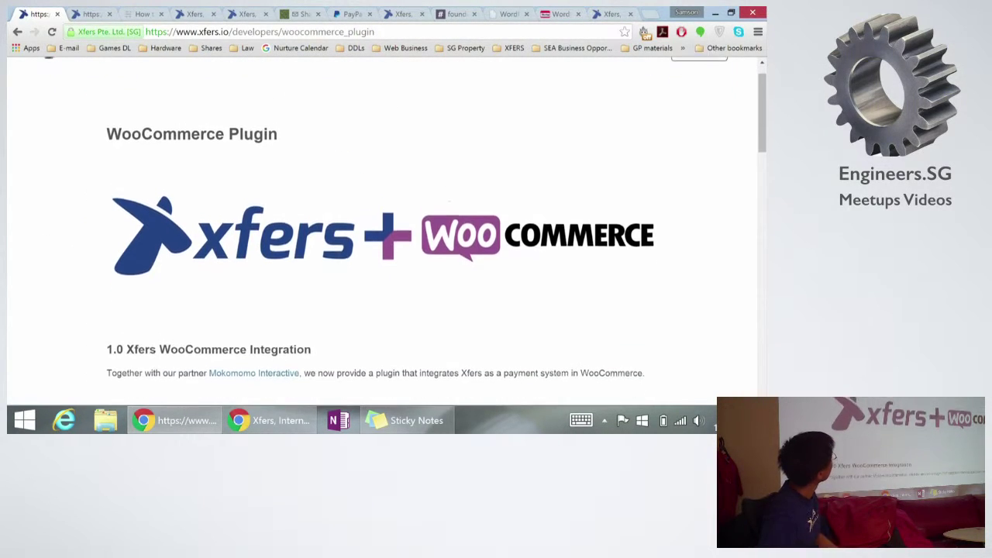
scroll(379, 232, "down", 4)
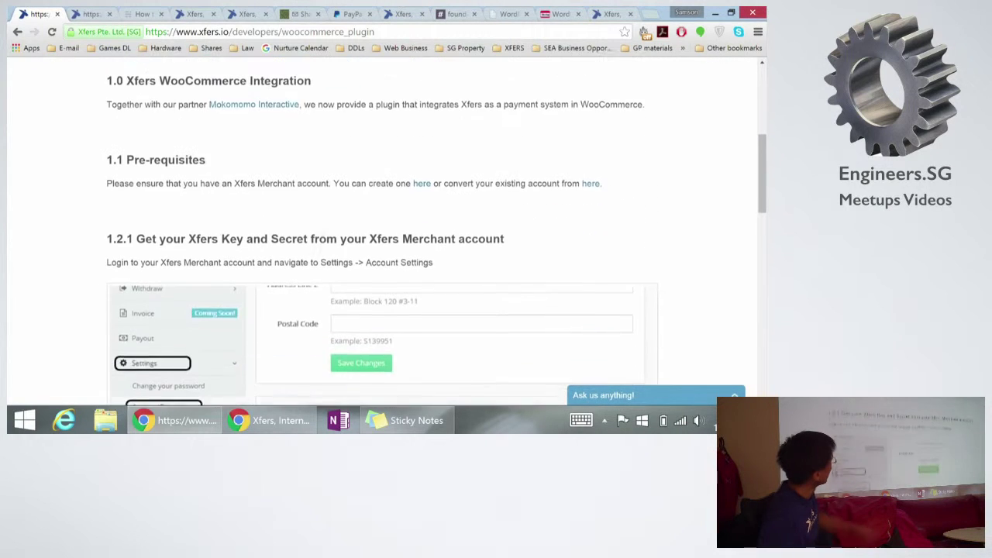
scroll(380, 232, "down", 1)
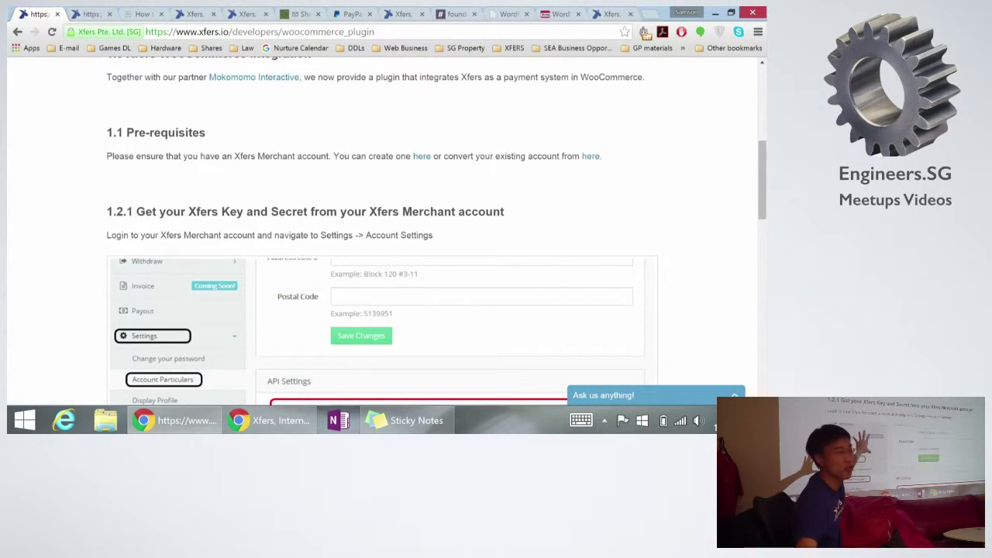
scroll(380, 232, "down", 2)
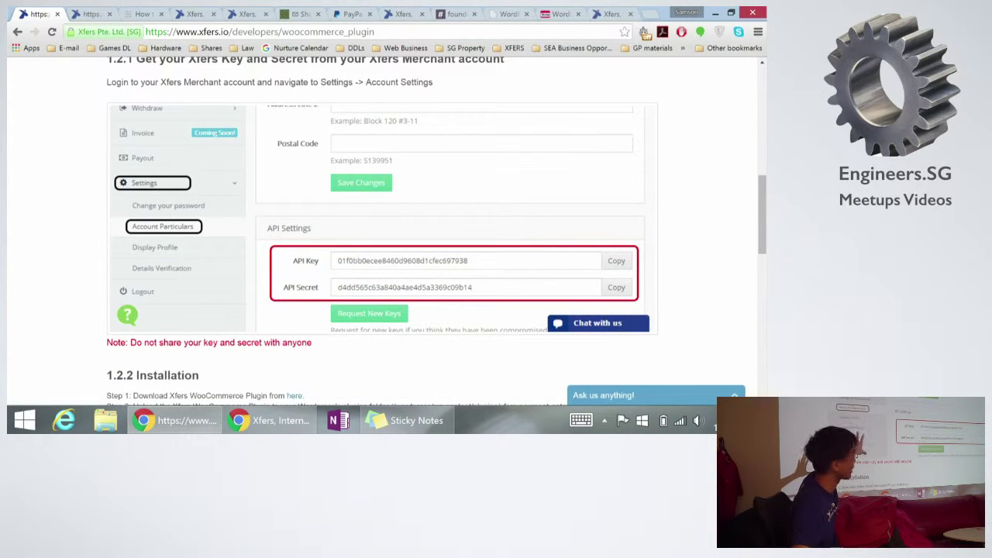
scroll(380, 232, "down", 3)
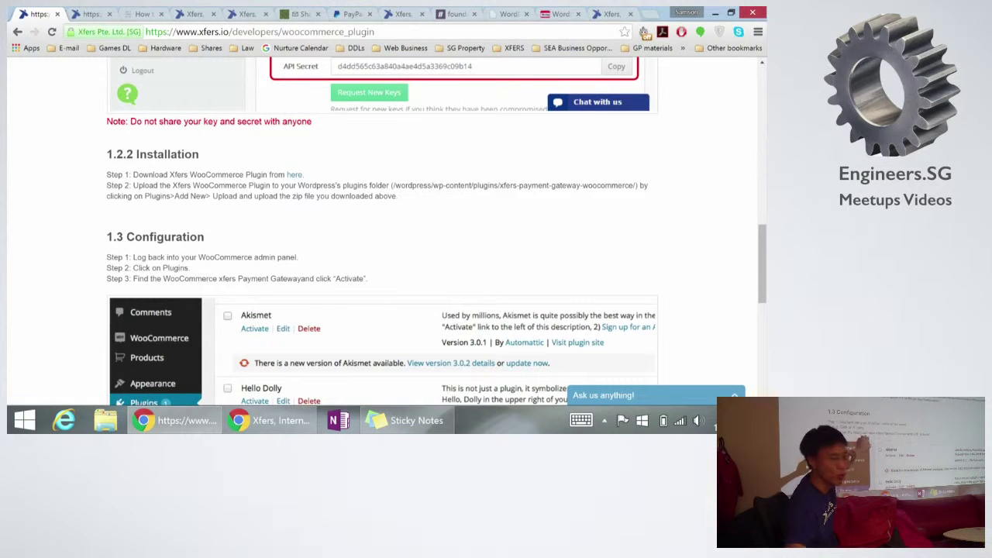
scroll(379, 233, "down", 4)
scroll(380, 232, "down", 1)
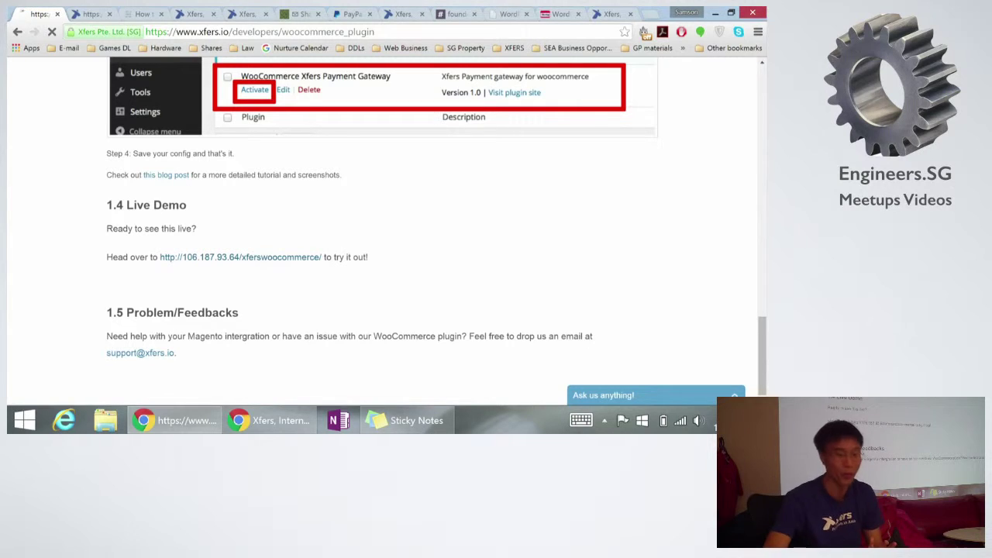
Step: Open the live demo WooCommerce store, browse the Shop and open the test333 product
left_click(293, 257)
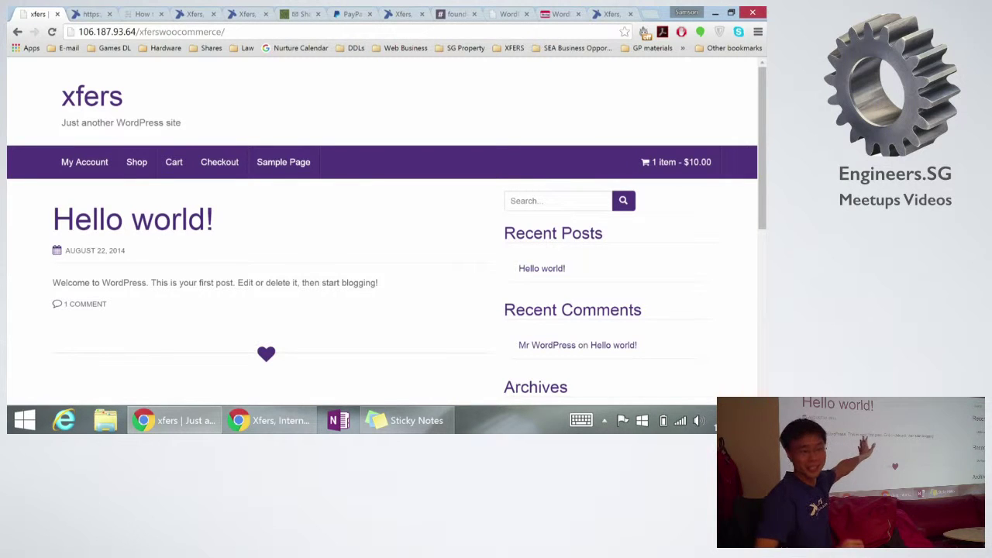
scroll(380, 233, "down", 1)
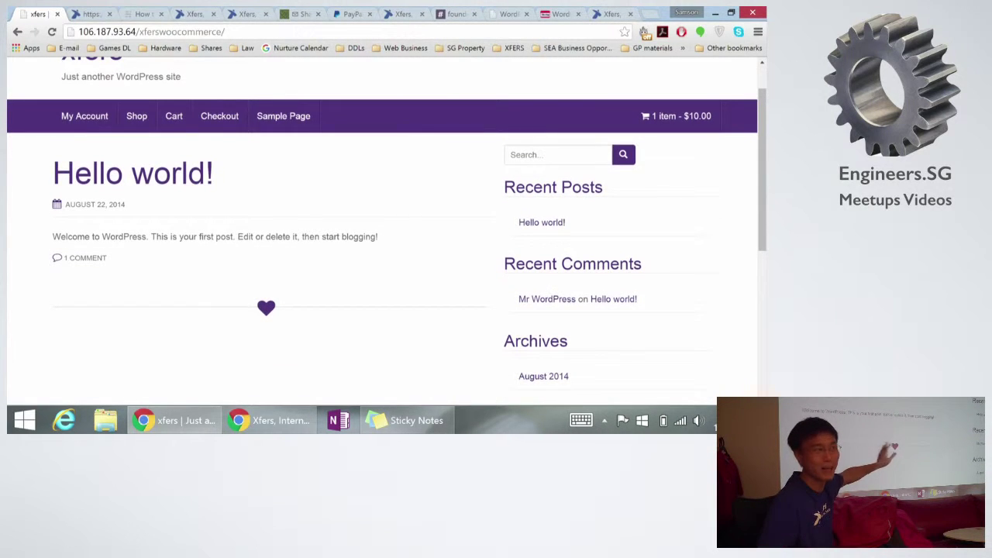
scroll(380, 233, "up", 1)
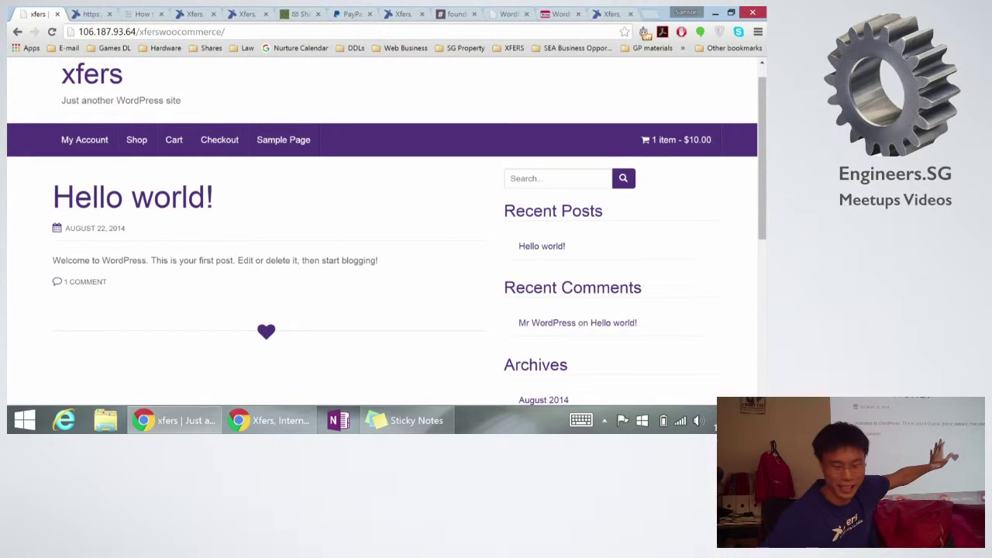
scroll(380, 232, "down", 1)
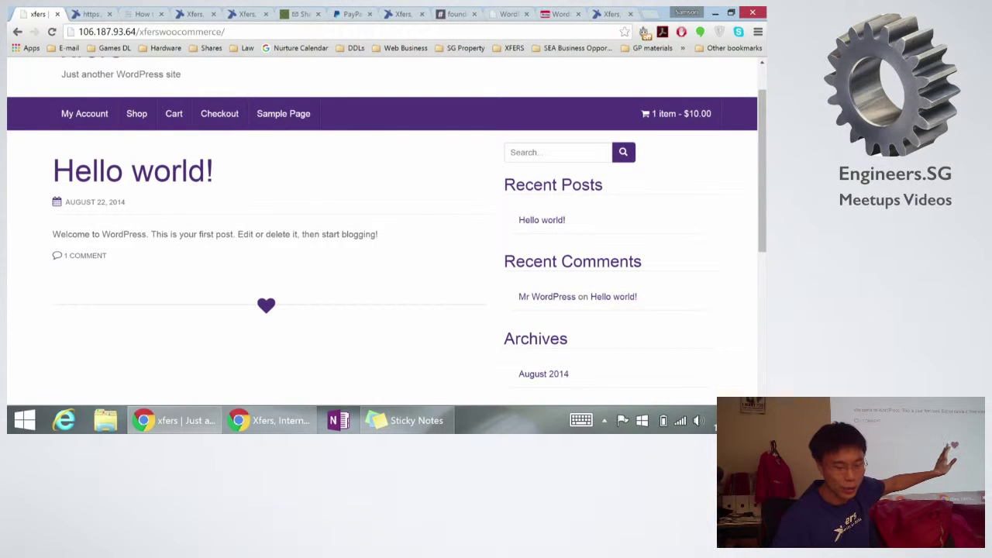
left_click(136, 113)
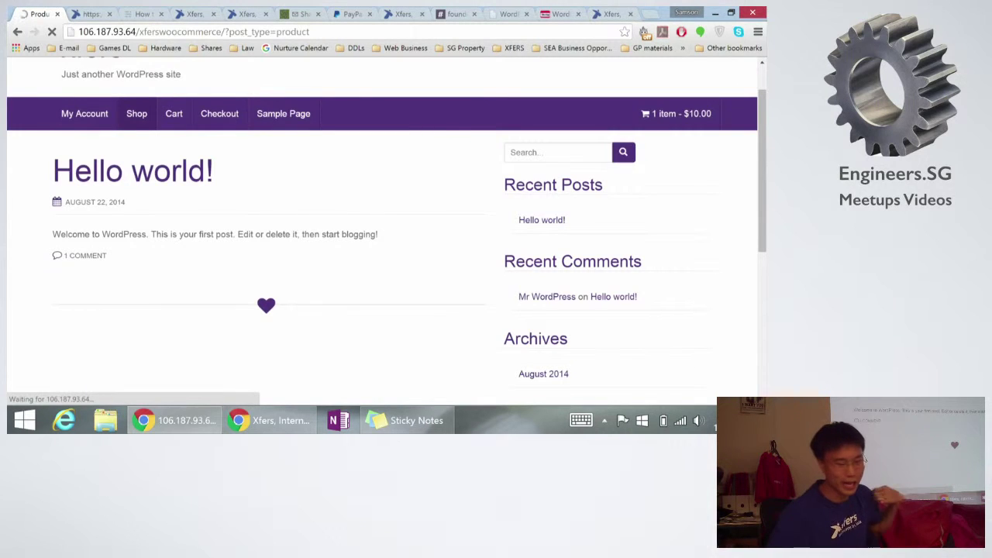
scroll(380, 232, "down", 2)
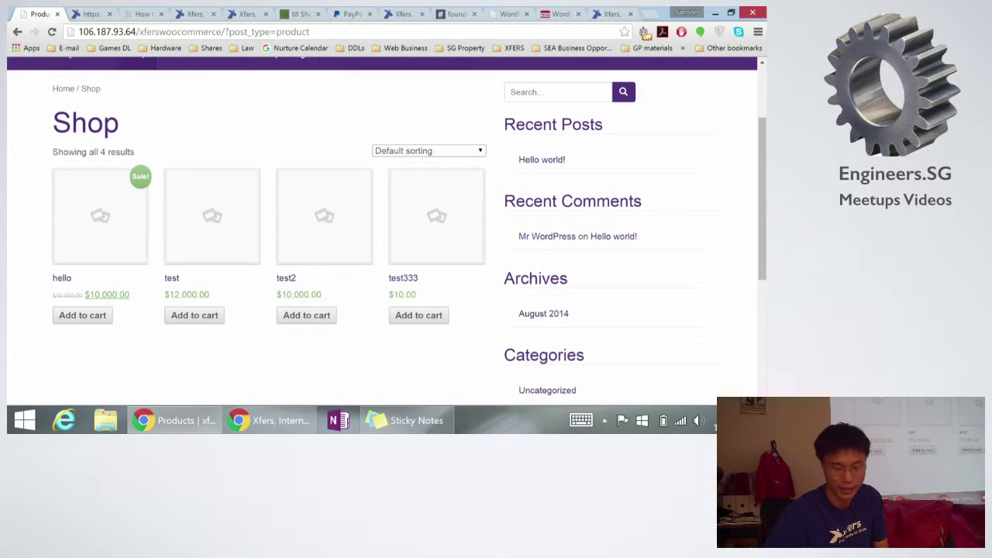
left_click(436, 217)
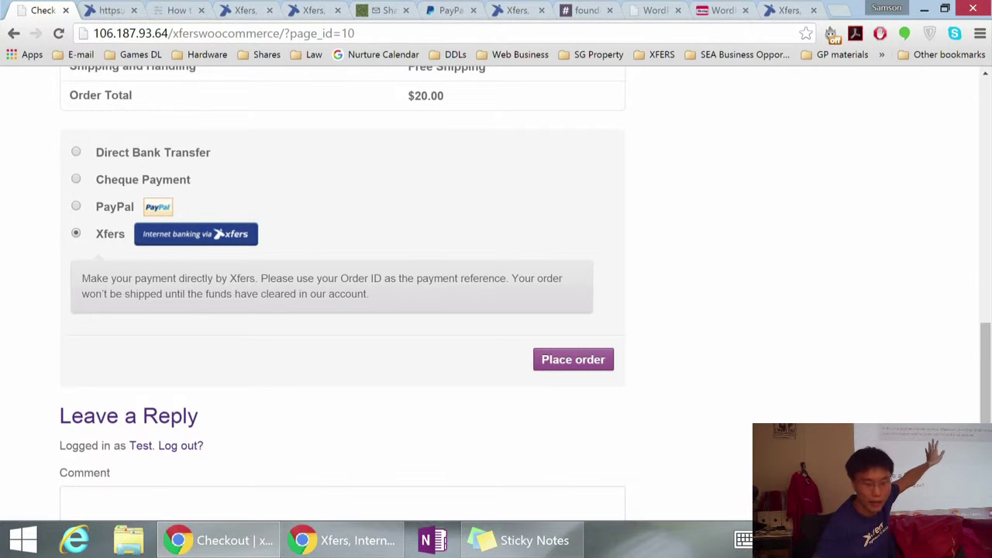
Step: Review the plugin setup tab, then place the $20.00 order on checkout with Xfers selected
key("ctrl+Tab")
scroll(496, 294, "down", 15)
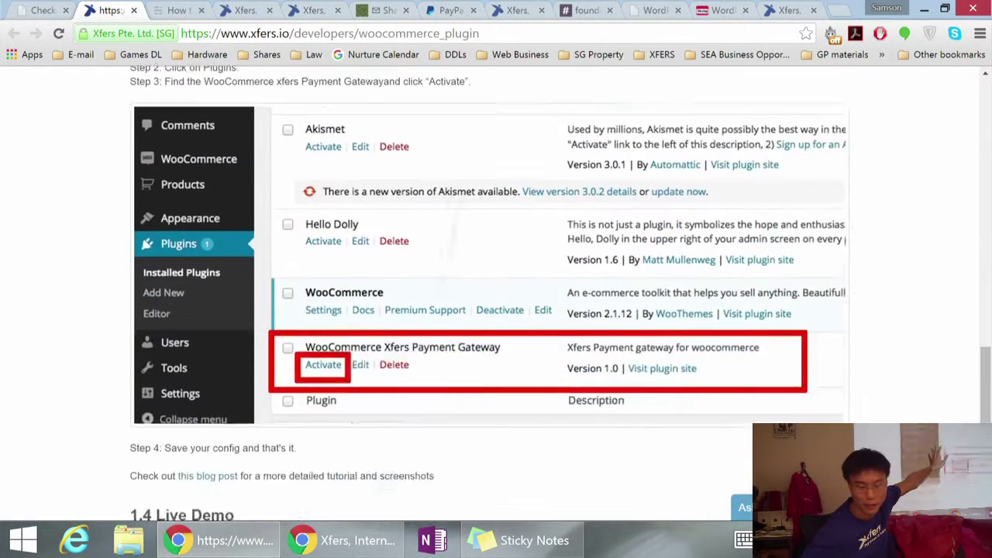
scroll(495, 295, "up", 10)
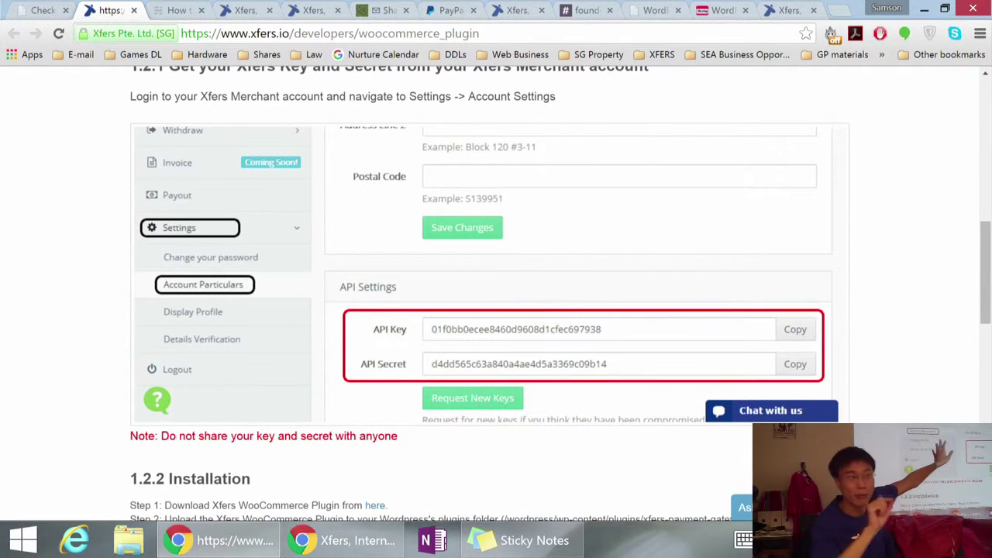
key("ctrl+shift+Tab")
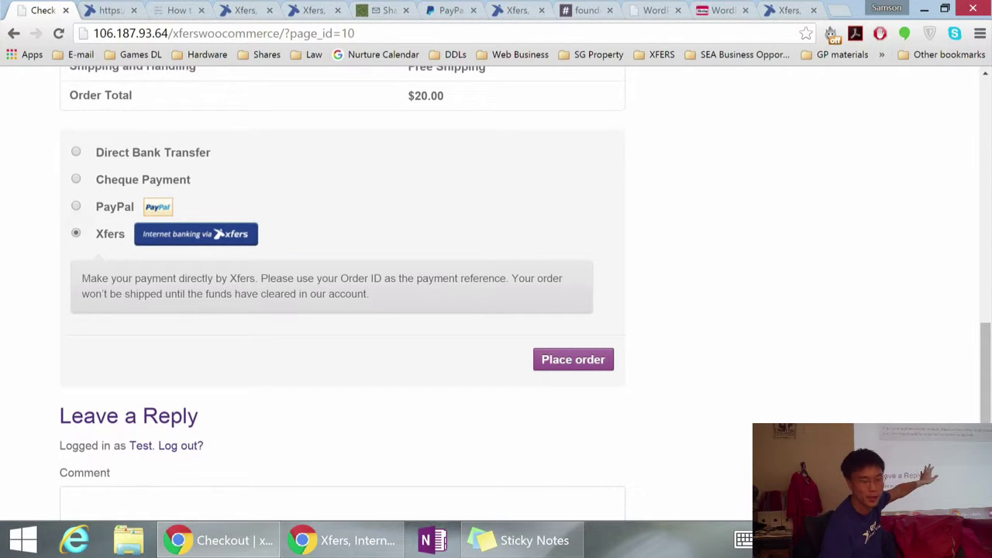
key("Return")
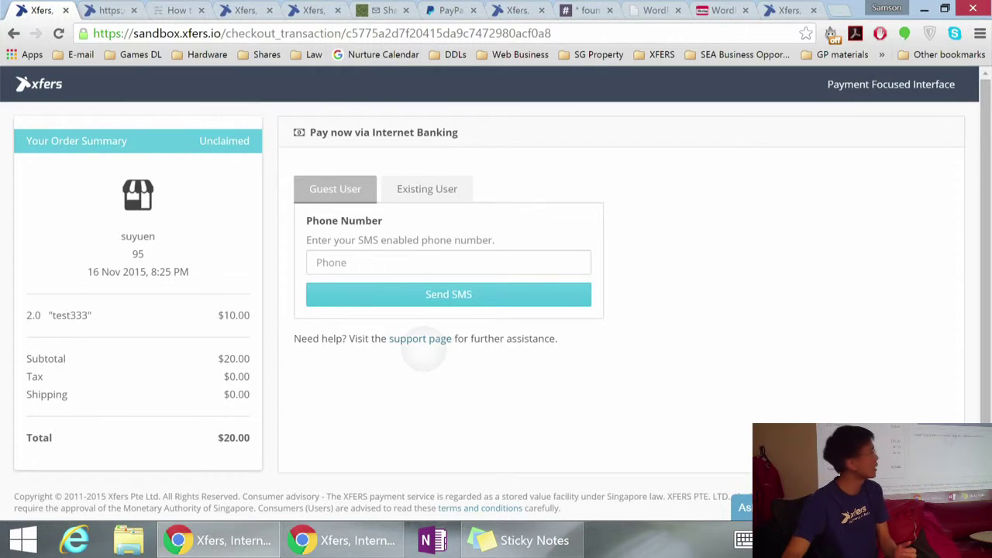
Step: Open the Xfers support page link in a new tab, skim it, and return to checkout
right_click(420, 341)
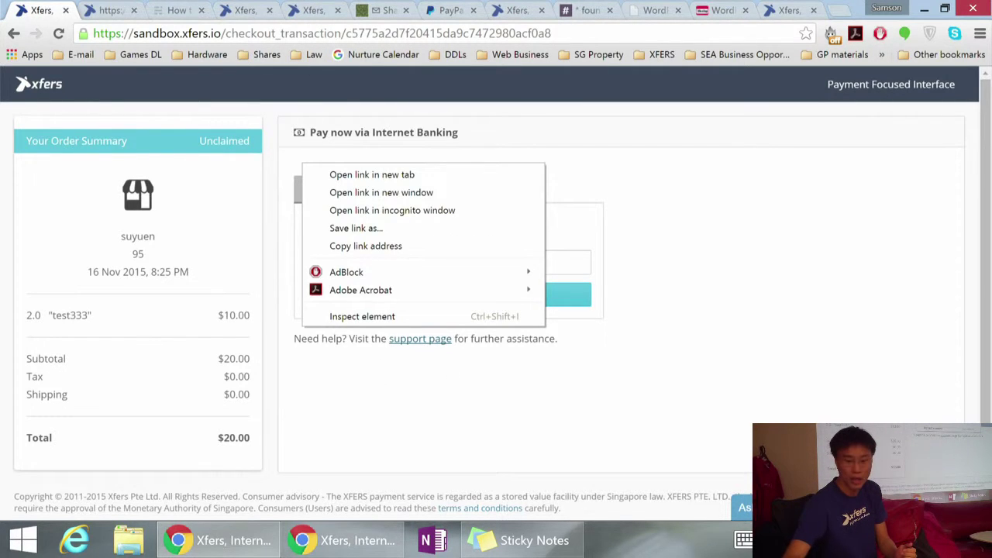
left_click(372, 174)
key("ctrl+Tab")
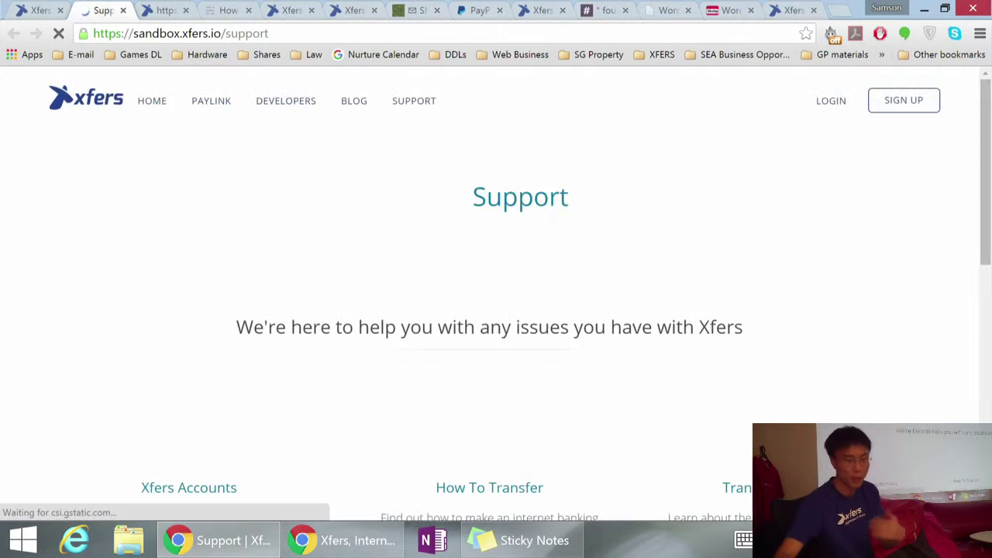
scroll(496, 294, "down", 5)
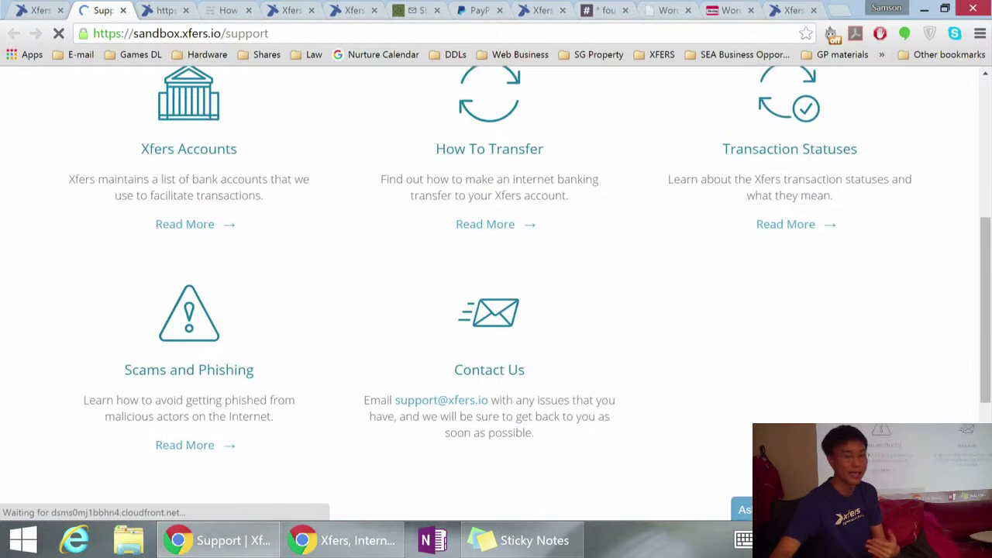
scroll(496, 295, "up", 1)
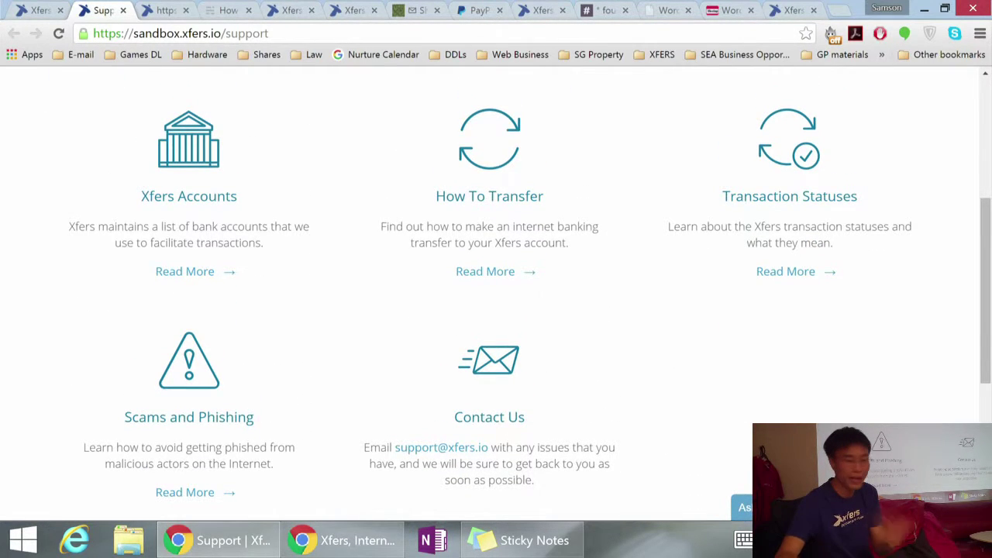
left_click(35, 10)
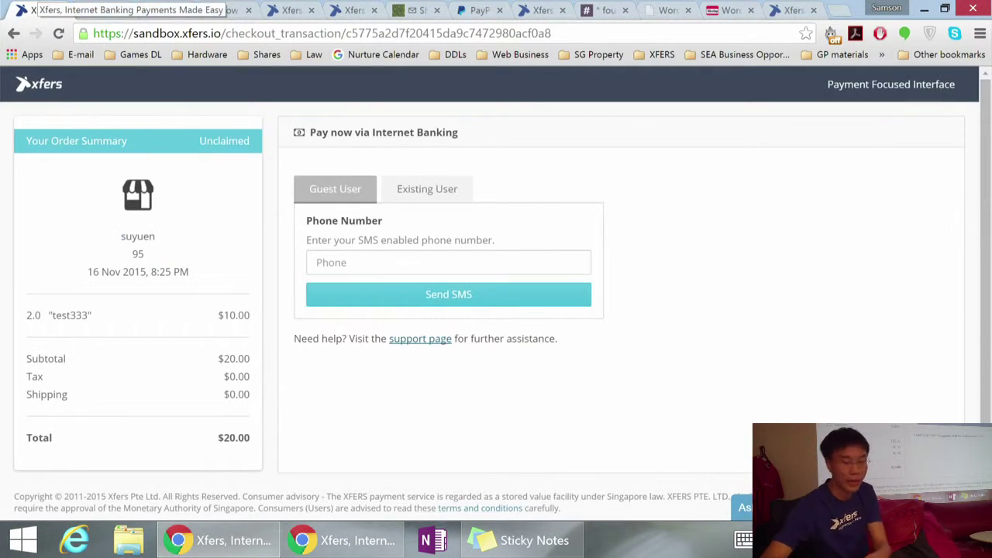
Step: Enter and submit the payer's phone number on the Xfers checkout
left_click(318, 271)
key("Return")
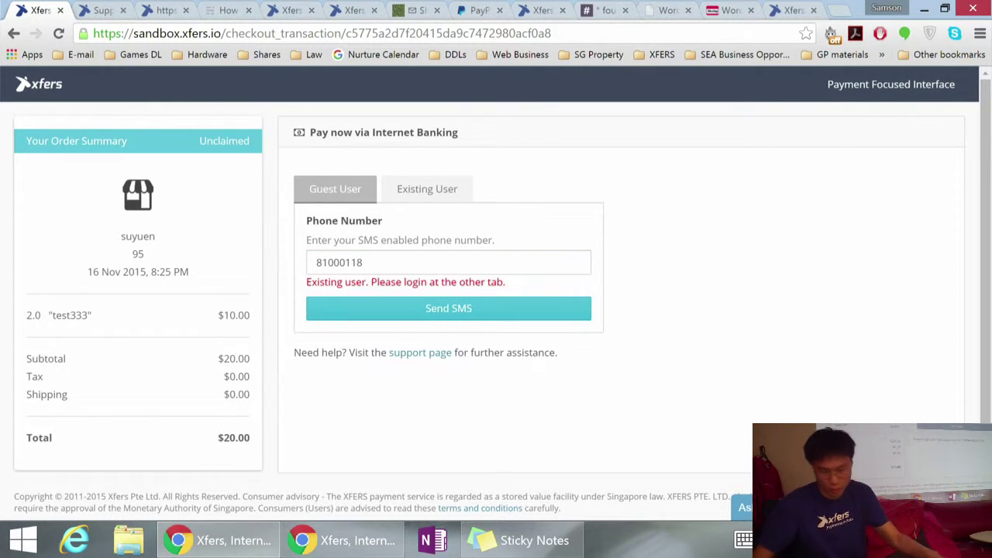
Step: Try signing in as an Existing User with the suggested account e-mail and password
left_click(426, 189)
left_click(325, 245)
type("sams")
left_click(357, 263)
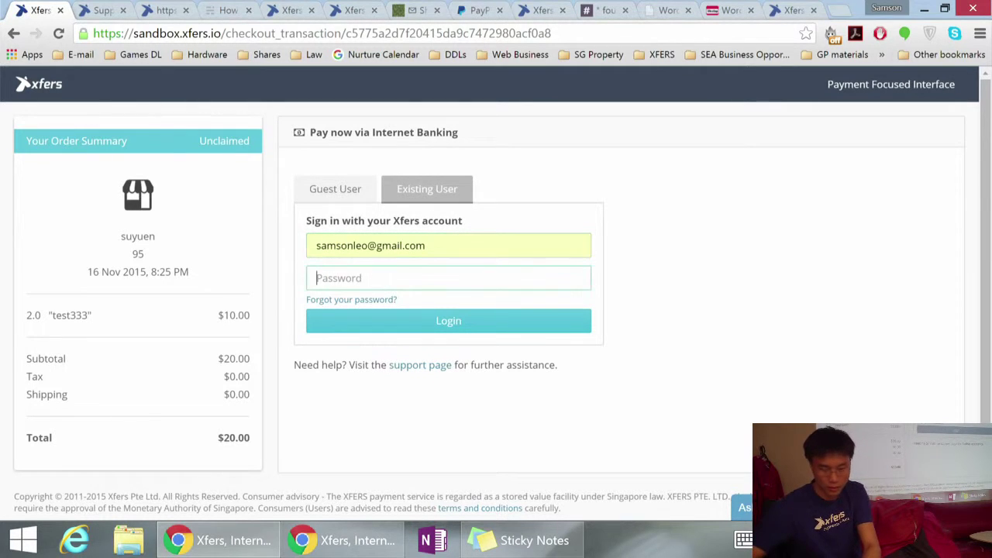
type("********")
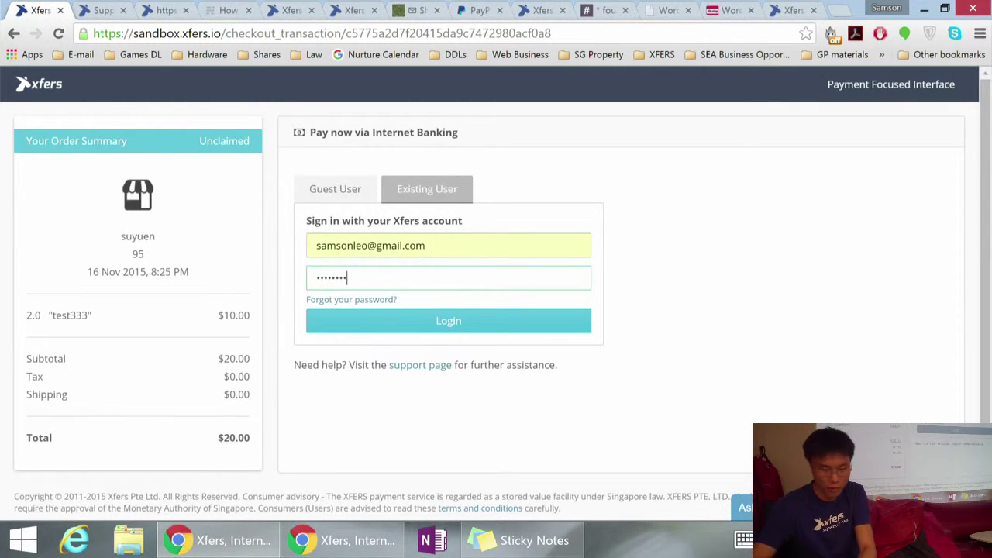
key("Return")
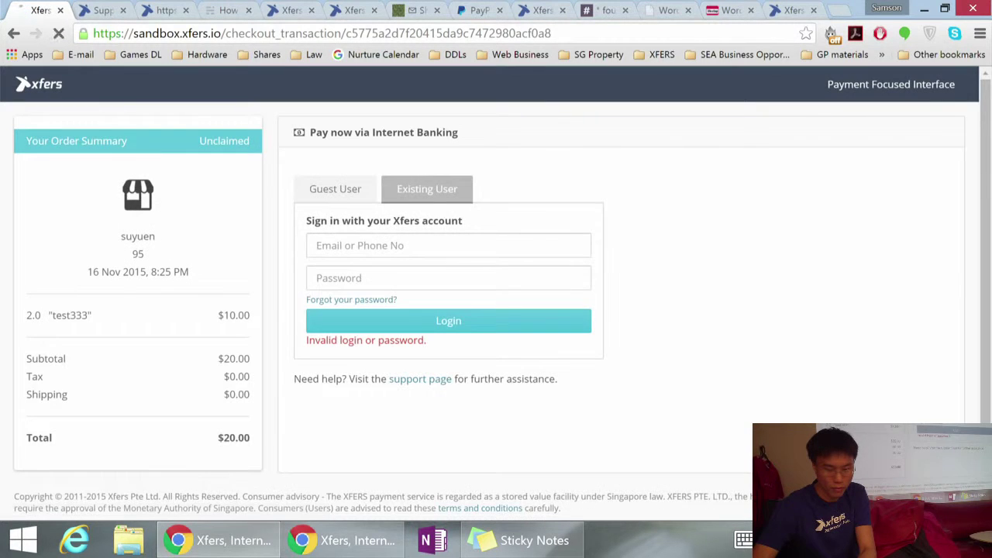
Step: Log in again with the corrected account e-mail and password to reach bank transfer instructions
left_click(316, 254)
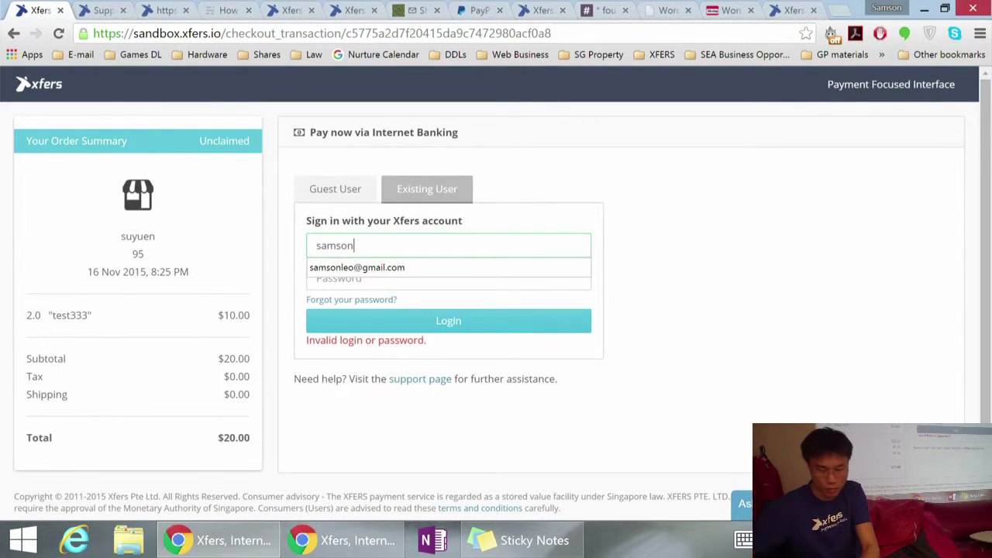
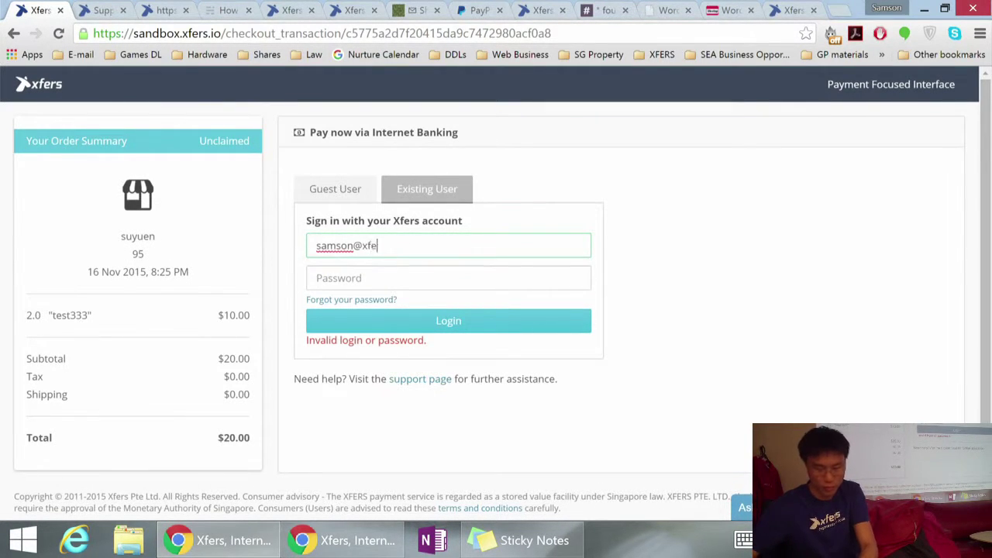
key("Tab")
type("******")
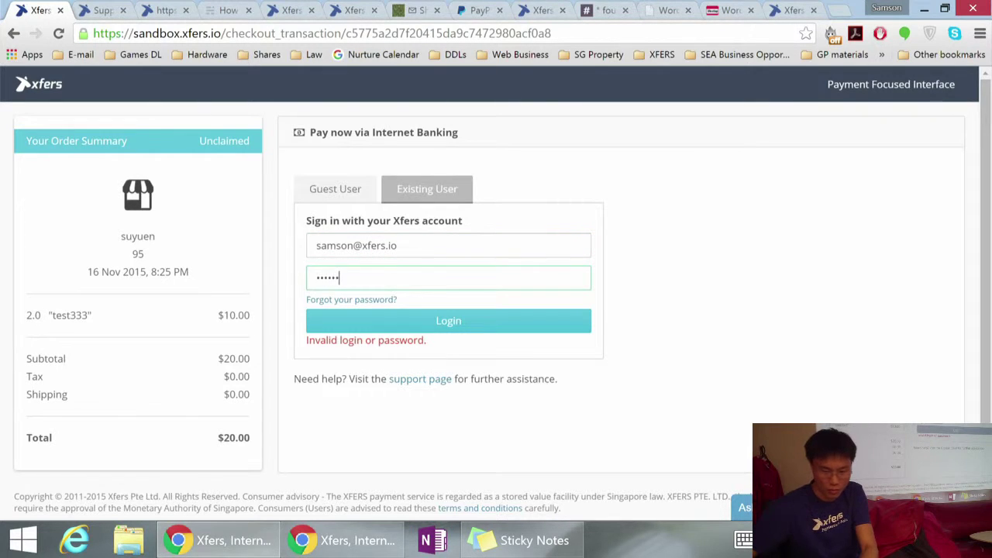
key("Return")
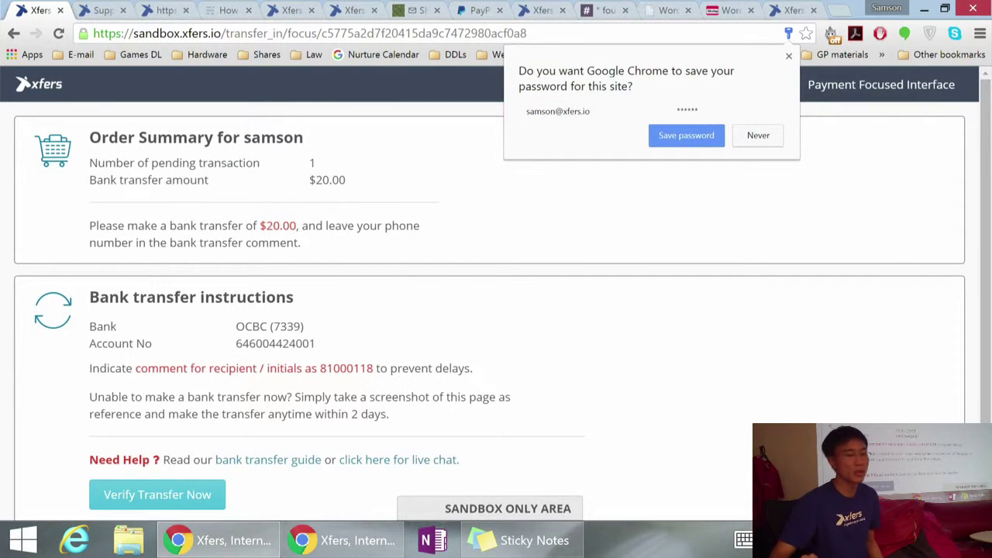
scroll(496, 292, "down", 2)
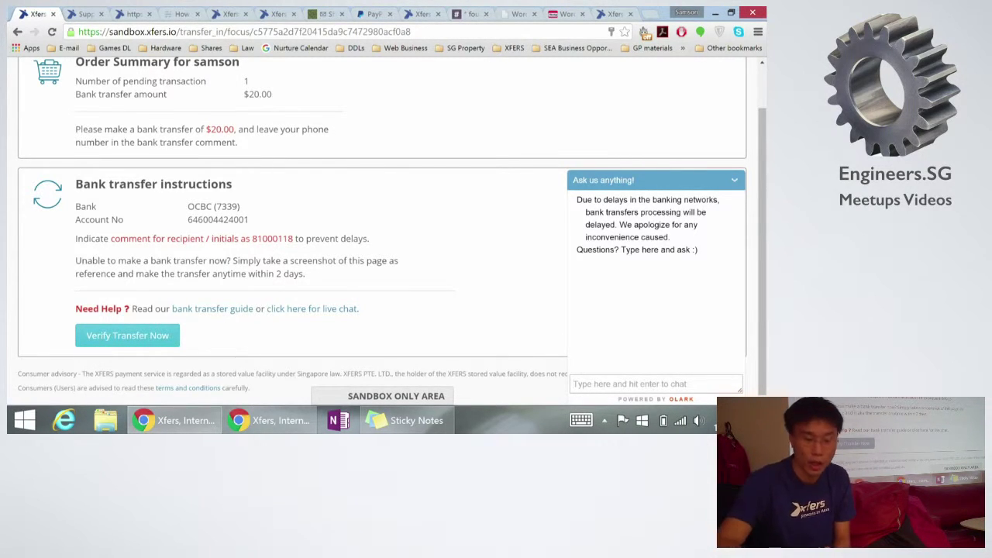
Step: Close the plugin docs, expired checkout and PayPal tabs, then reload the Xfers merchant dashboard
key("ctrl+Tab")
key("ctrl+Tab")
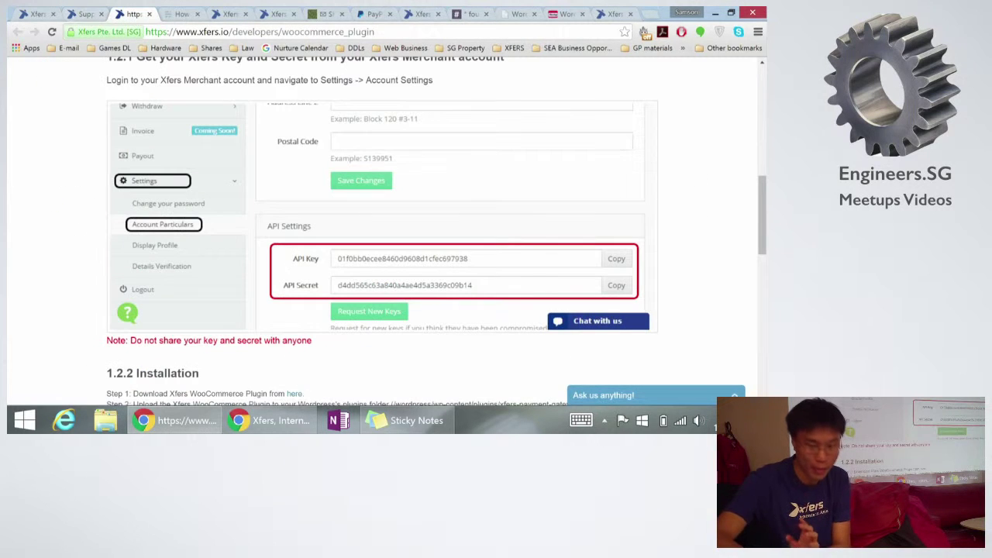
left_click(246, 14)
left_click(228, 14)
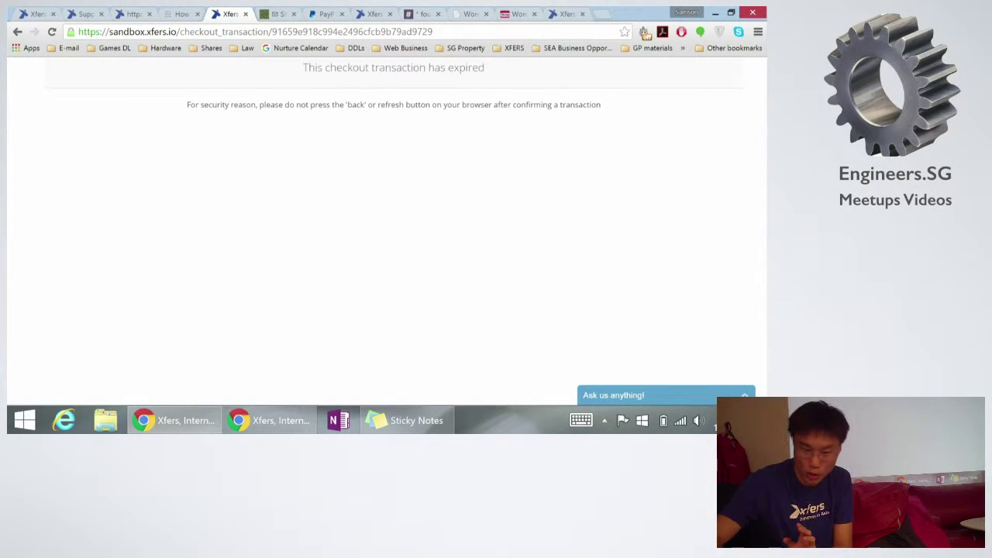
left_click(341, 14)
left_click(325, 14)
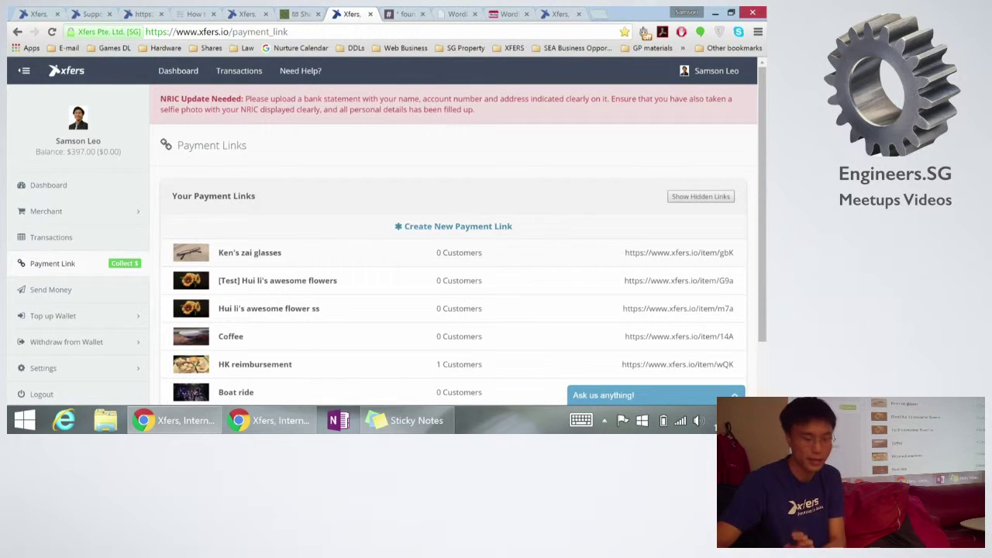
key("F5")
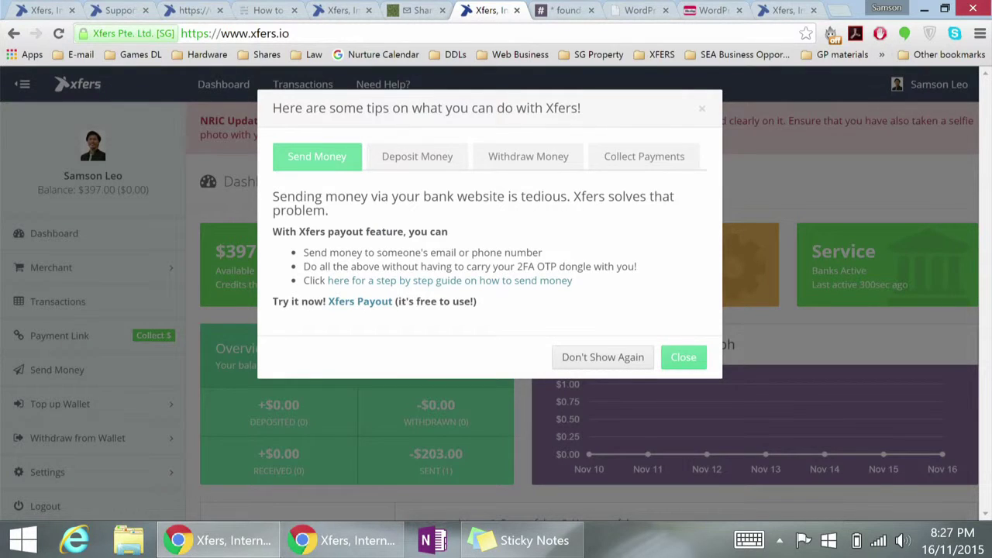
Step: Dismiss the Send Money tips popup to reveal $397.00 available funds and $203.00 sent
left_click(684, 356)
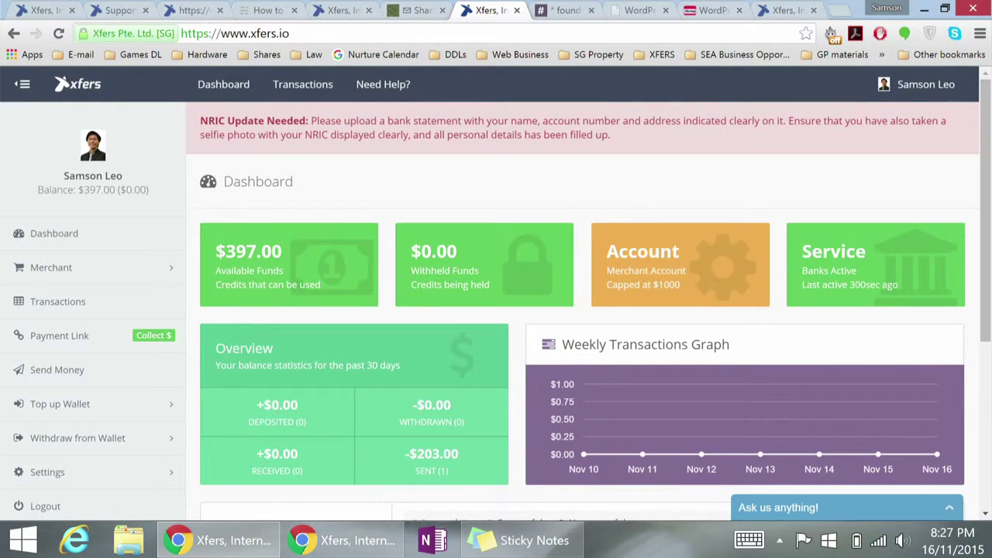